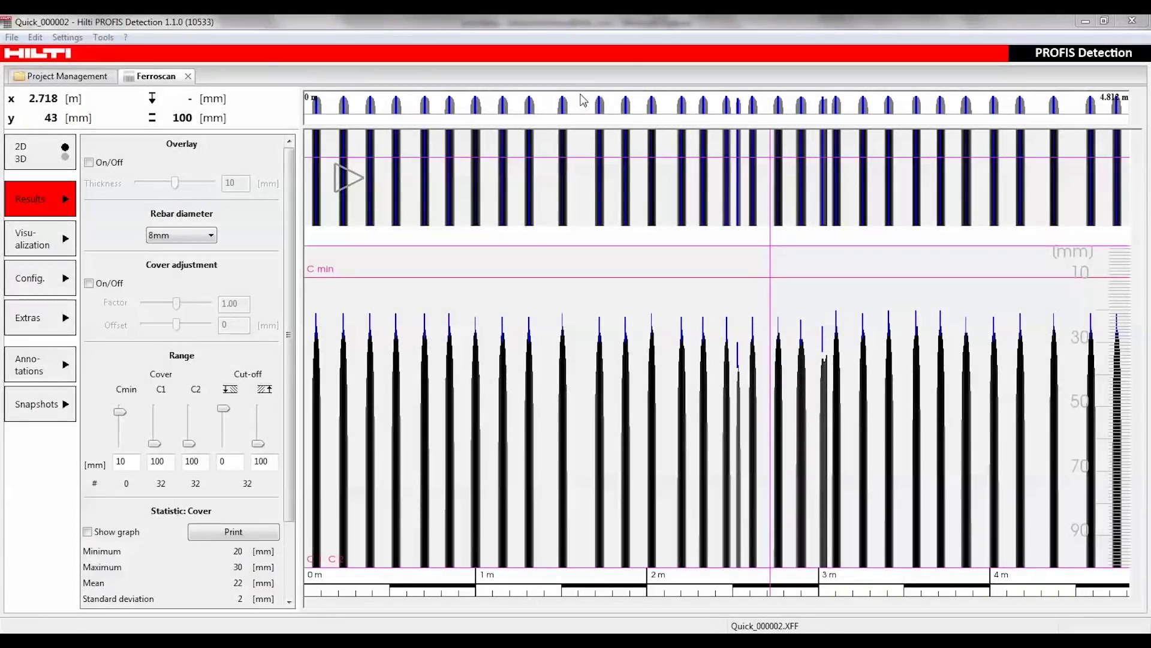
- Zoom the Ferroscan view to the 1.608–2.284 m stretch and switch on the 10 mm overlay
{"action": "left_click_drag", "start_coordinate": [580, 107], "coordinate": [697, 119]}
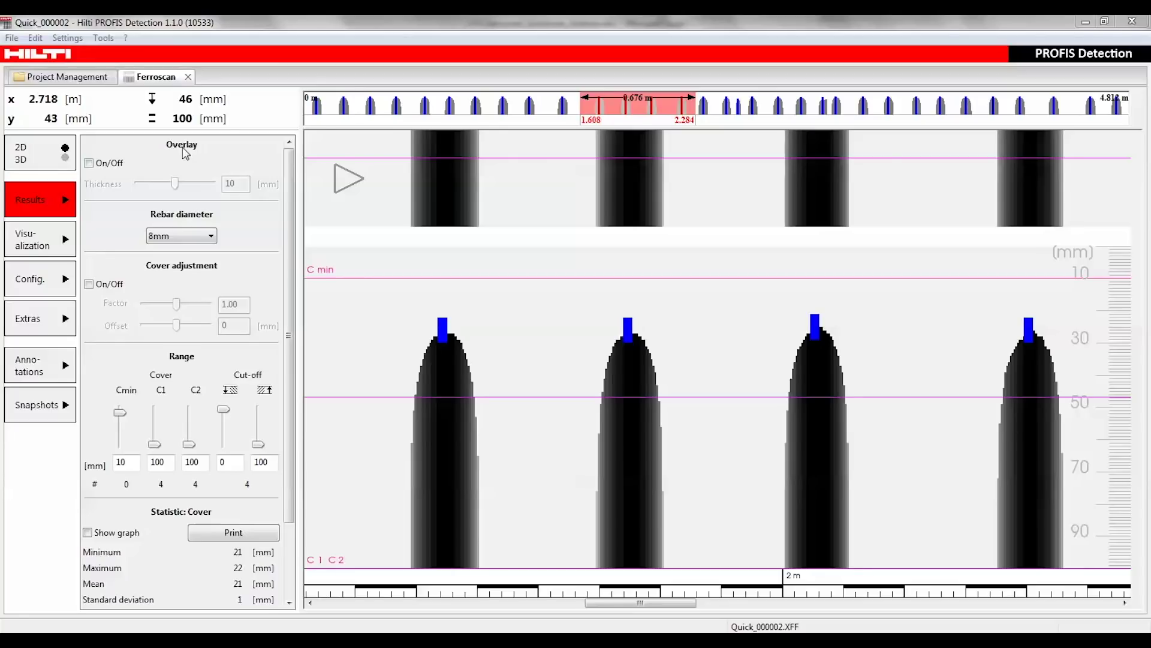
{"action": "left_click", "coordinate": [89, 163]}
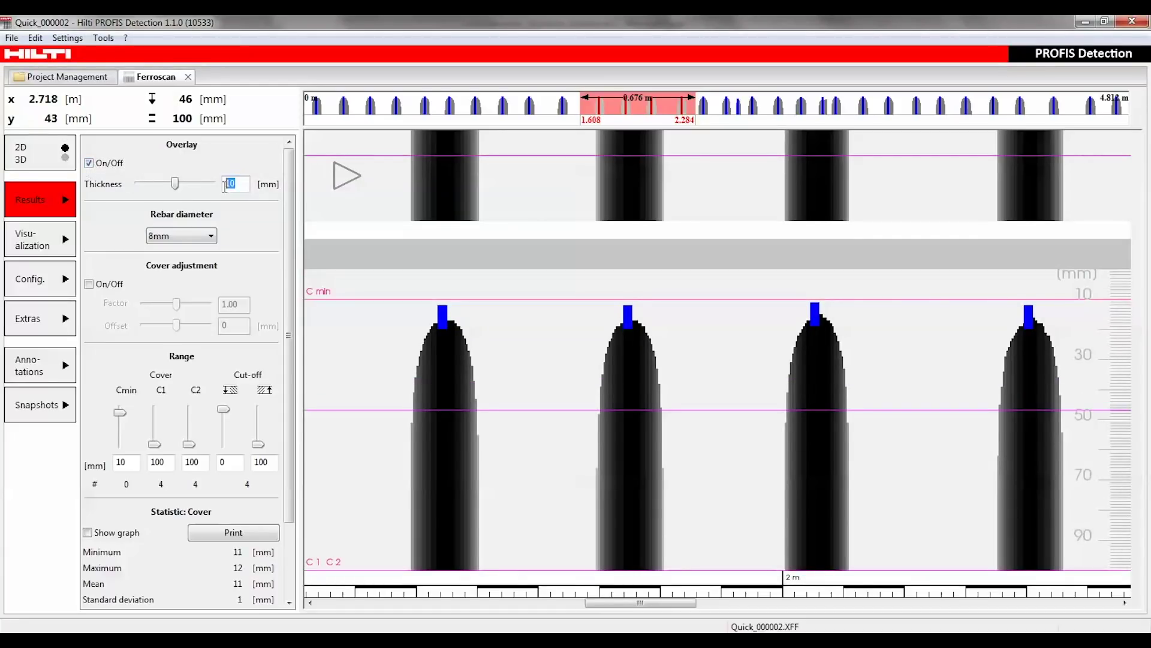
- Turn the overlay off, set rebar diameter to 6mm, and enable cover adjustment for 19–20 mm cover
{"action": "left_click", "coordinate": [89, 163]}
{"action": "left_click", "coordinate": [203, 237]}
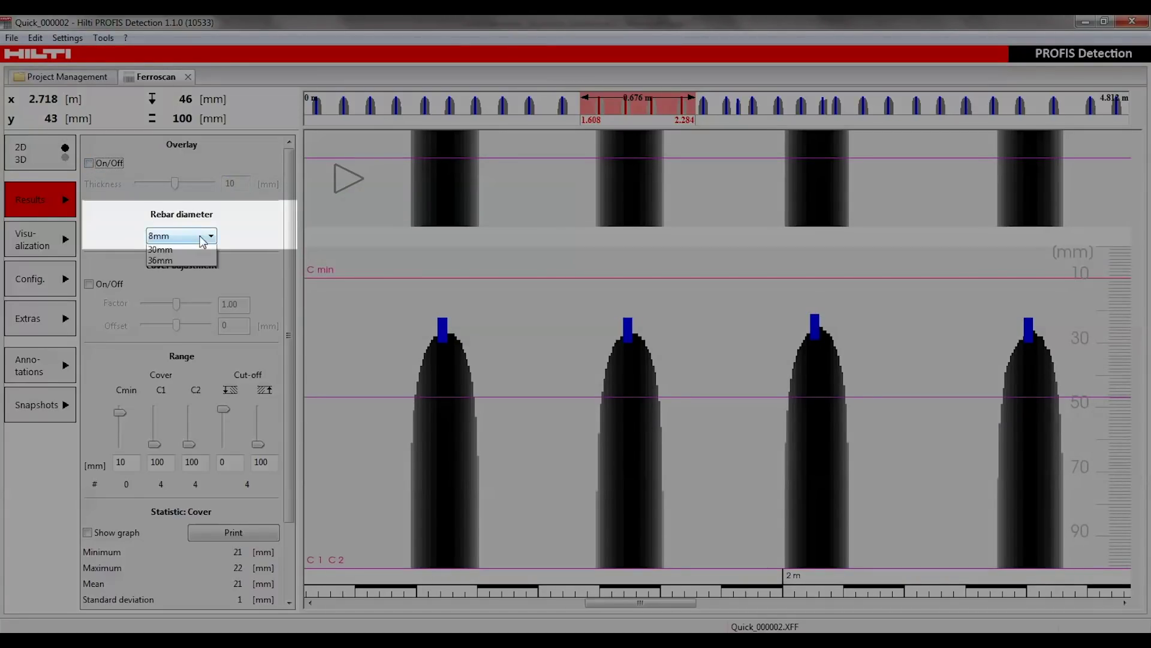
{"action": "left_click", "coordinate": [195, 250]}
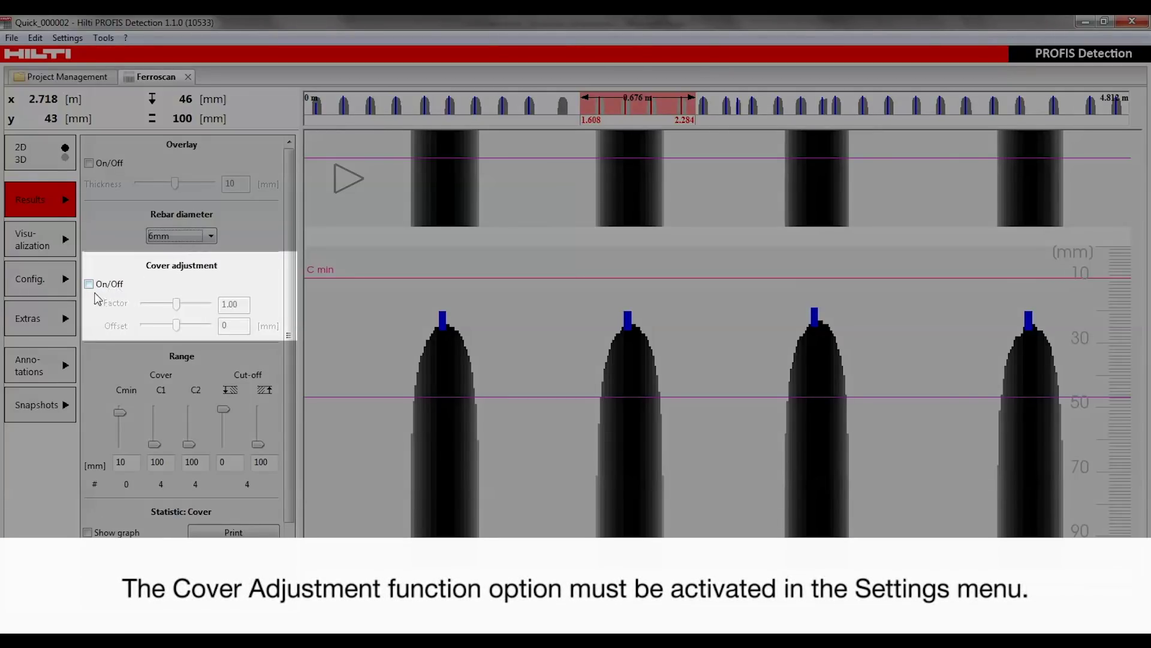
{"action": "left_click", "coordinate": [90, 285]}
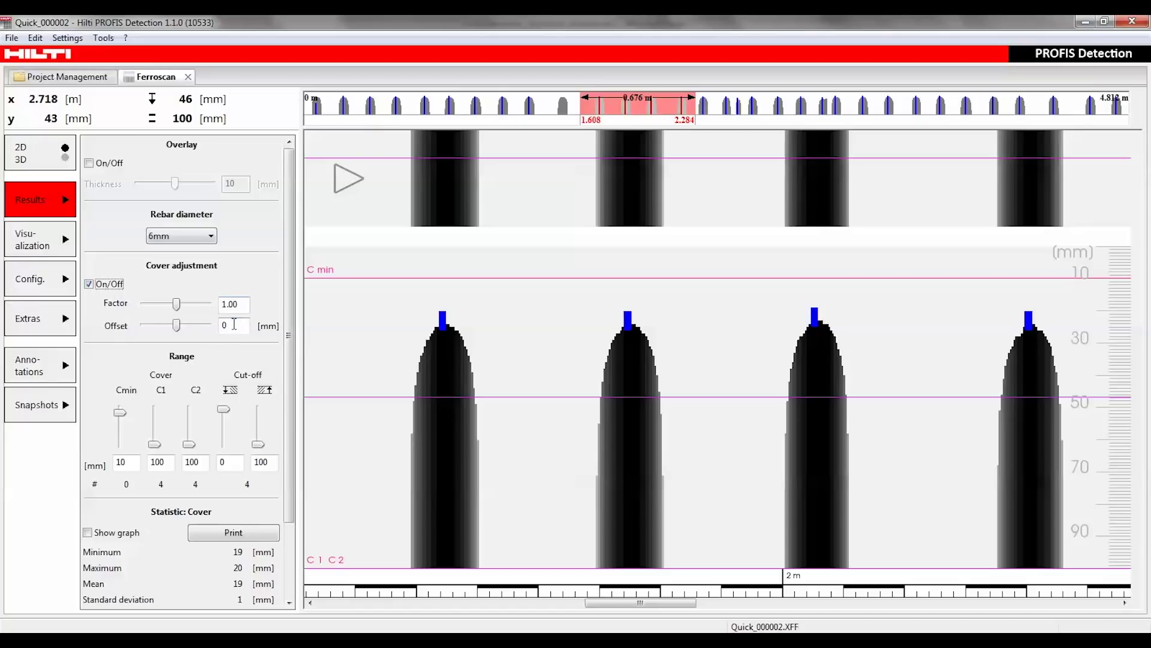
- Turn cover adjustment off and set the minimum cover Cmin to 20 mm
{"action": "left_click", "coordinate": [89, 284]}
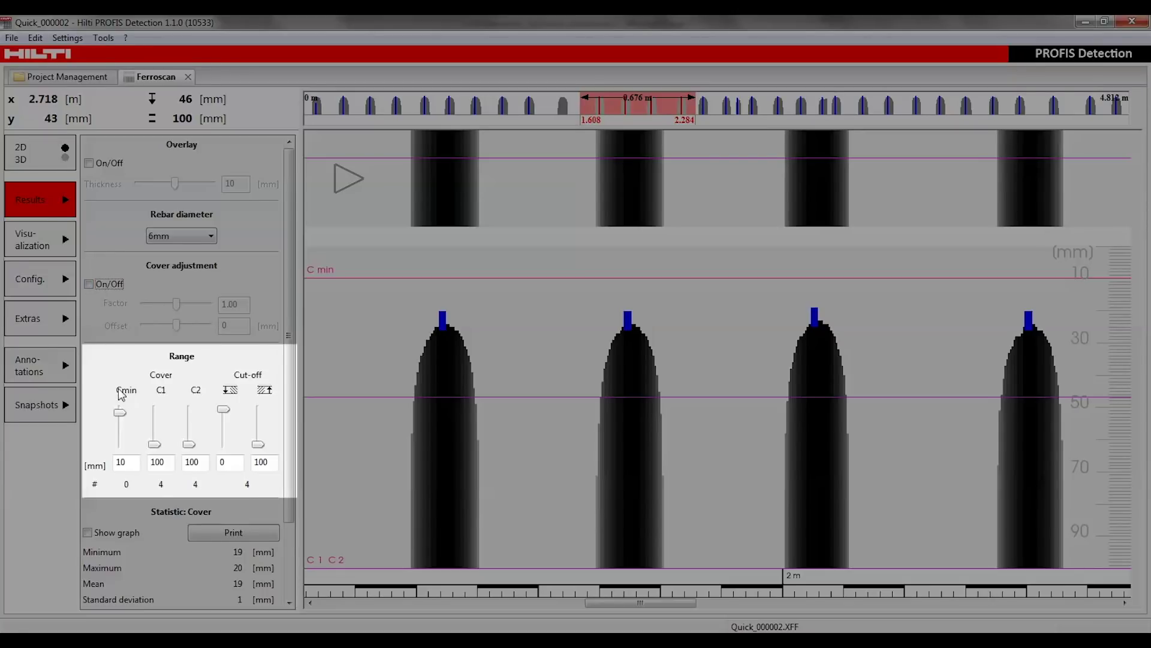
{"action": "double_click", "coordinate": [123, 462]}
{"action": "type", "text": "20"}
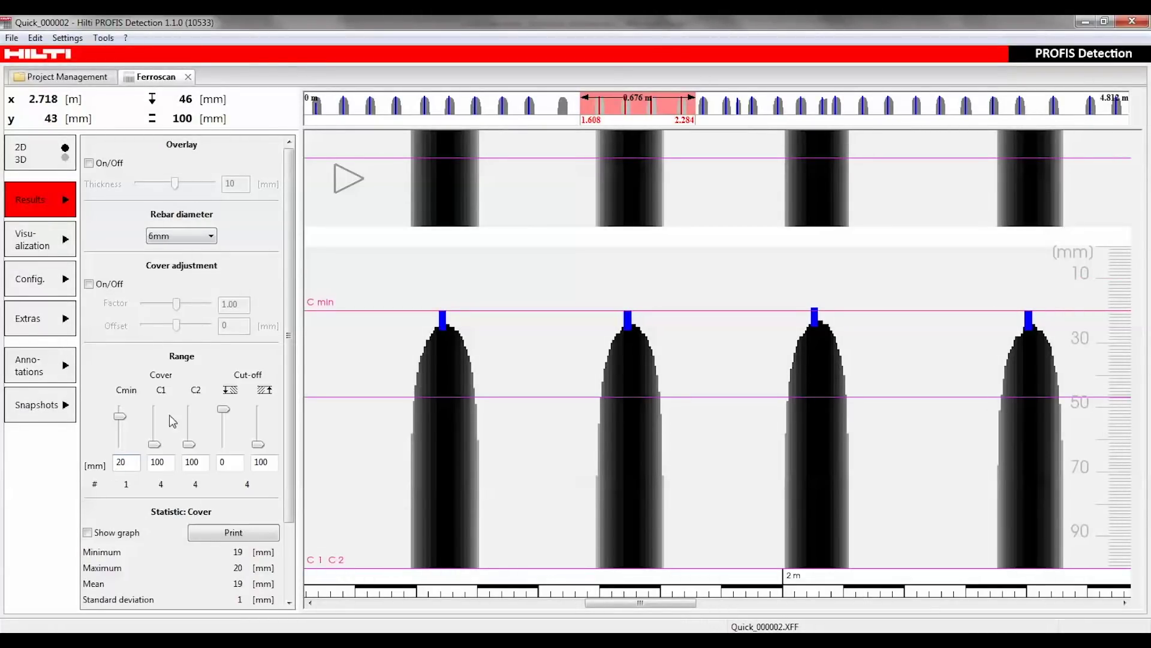
- Reset the selected scan range so the whole scan is shown again
{"action": "right_click", "coordinate": [639, 113]}
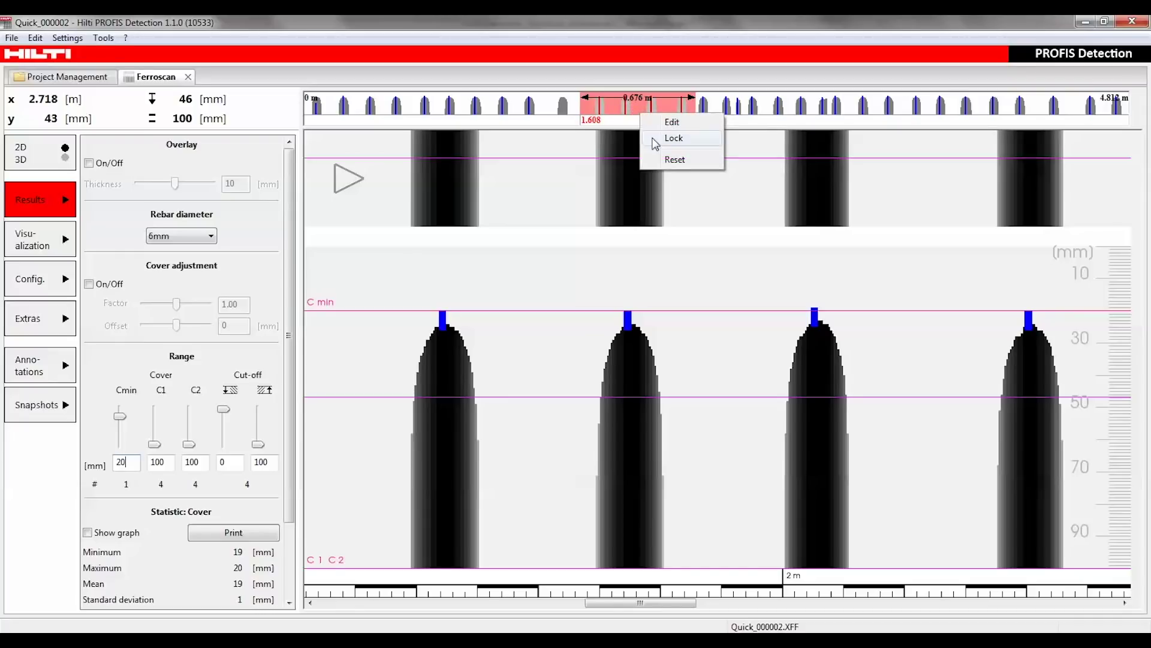
{"action": "left_click", "coordinate": [667, 161]}
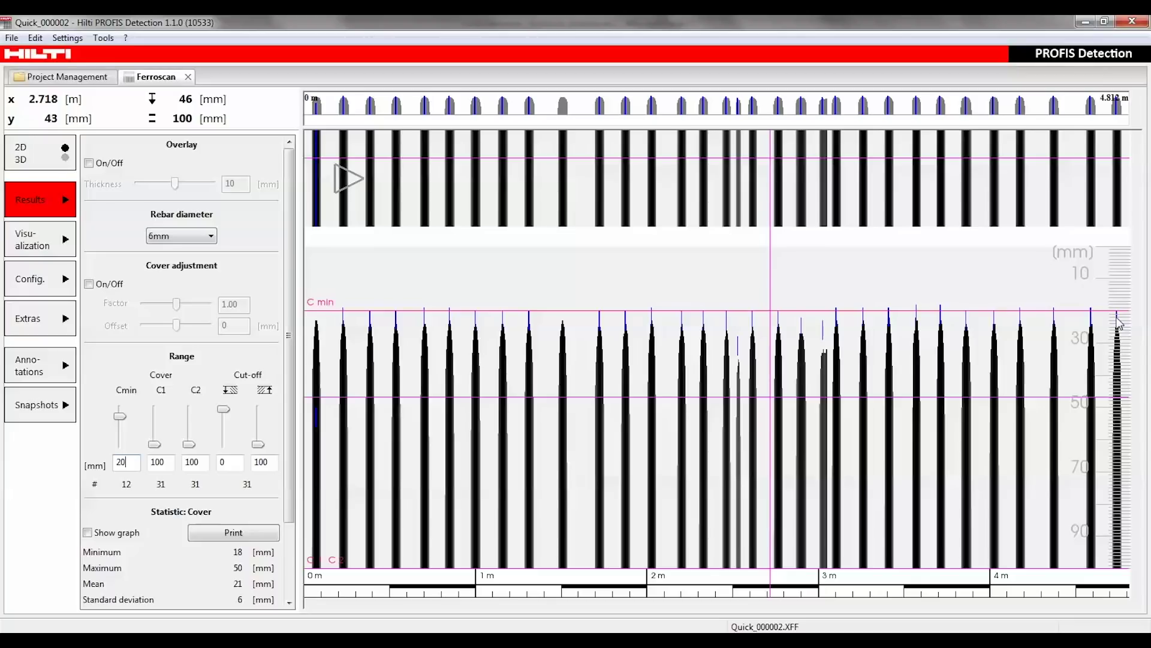
{"action": "scroll", "coordinate": [232, 414], "scroll_direction": "down", "scroll_amount": 3}
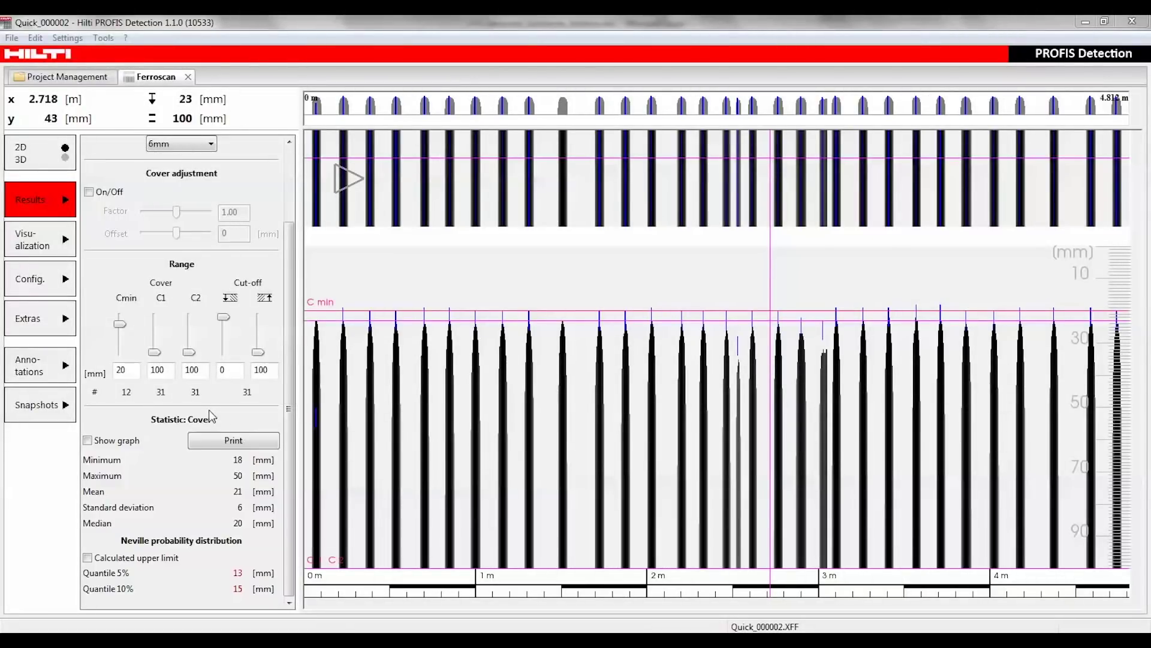
- Show the cover histogram and review the Neville statistics report in print preview, then close it
{"action": "left_click", "coordinate": [89, 441]}
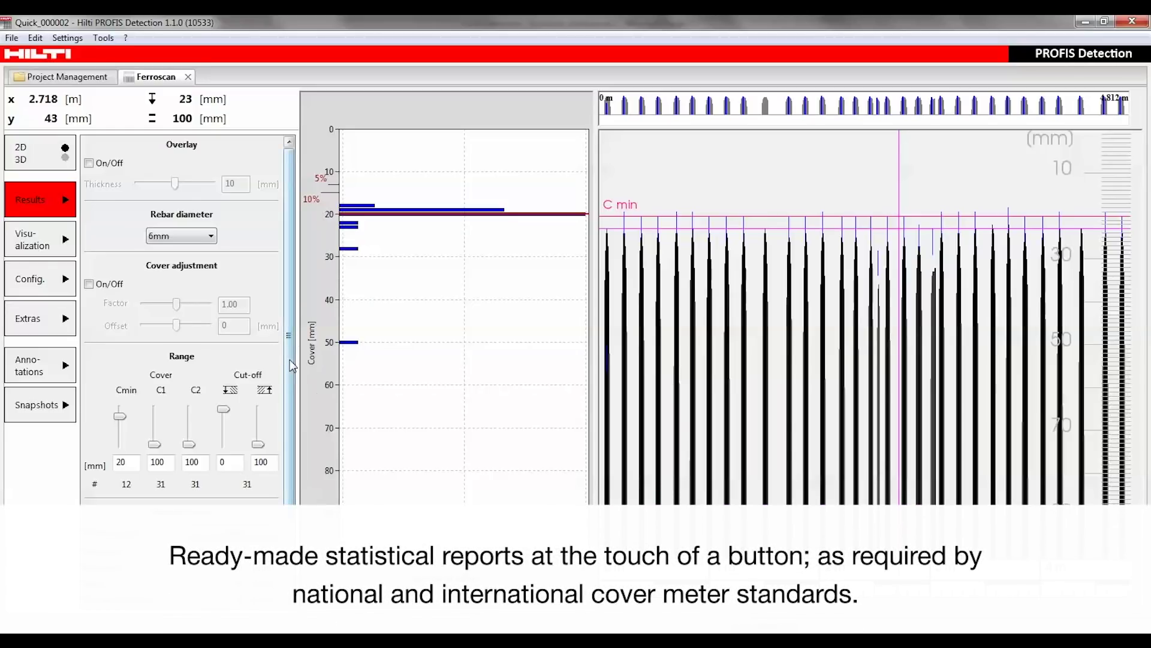
{"action": "left_click_drag", "start_coordinate": [289, 364], "coordinate": [288, 468]}
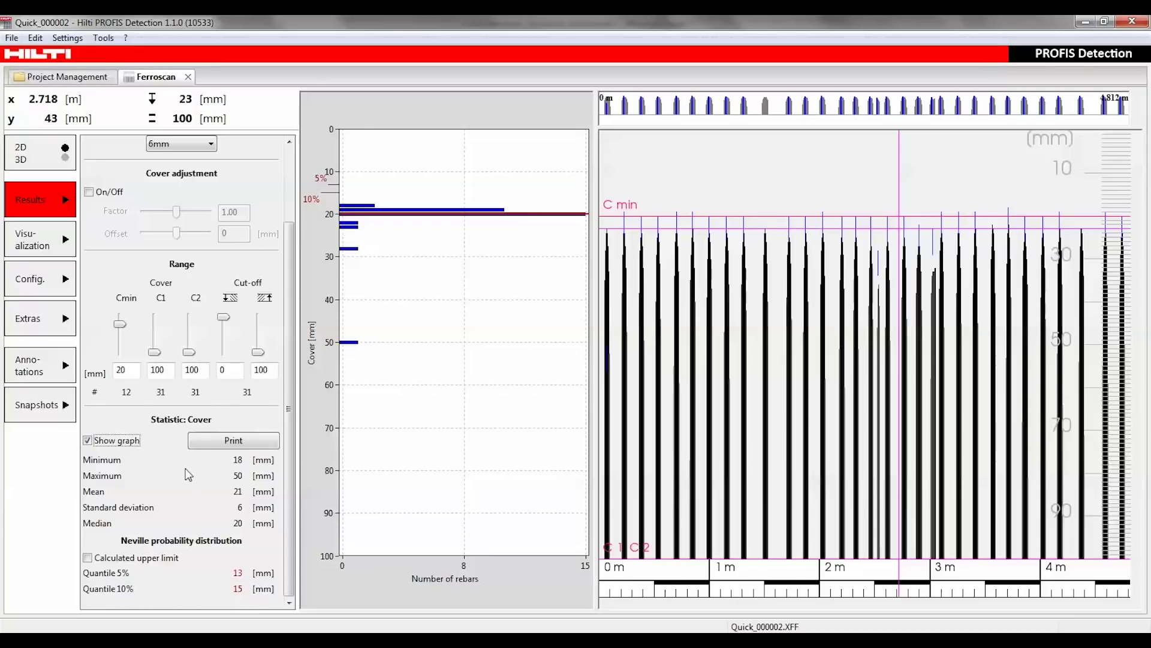
{"action": "left_click", "coordinate": [207, 441]}
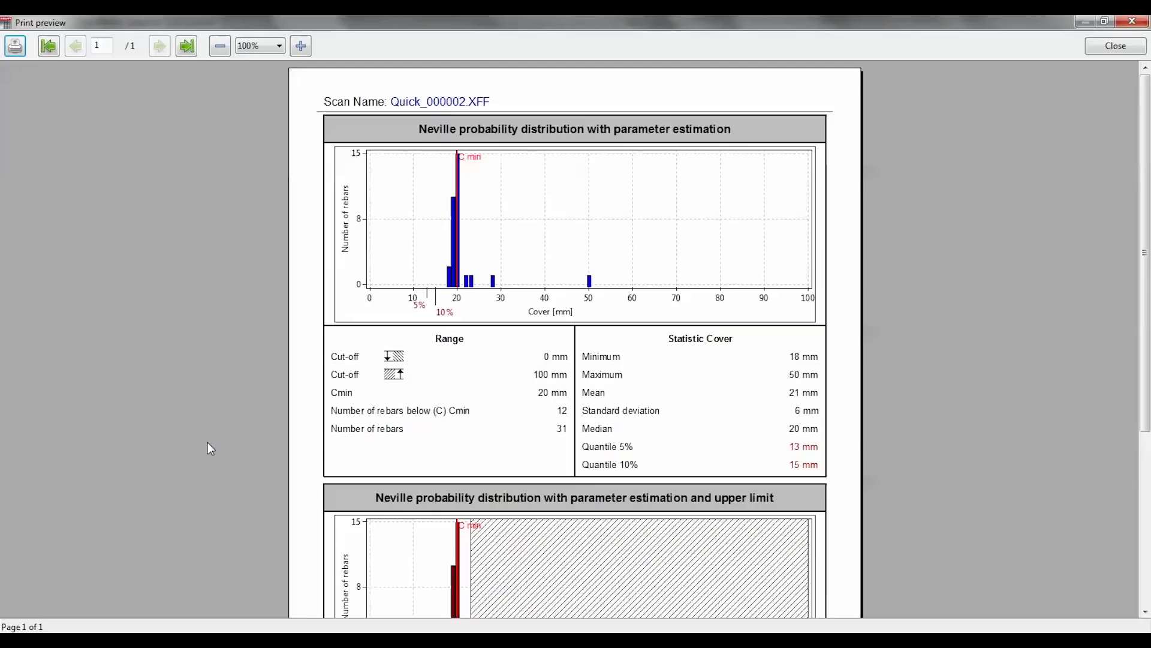
{"action": "left_click_drag", "start_coordinate": [1146, 234], "coordinate": [1131, 409]}
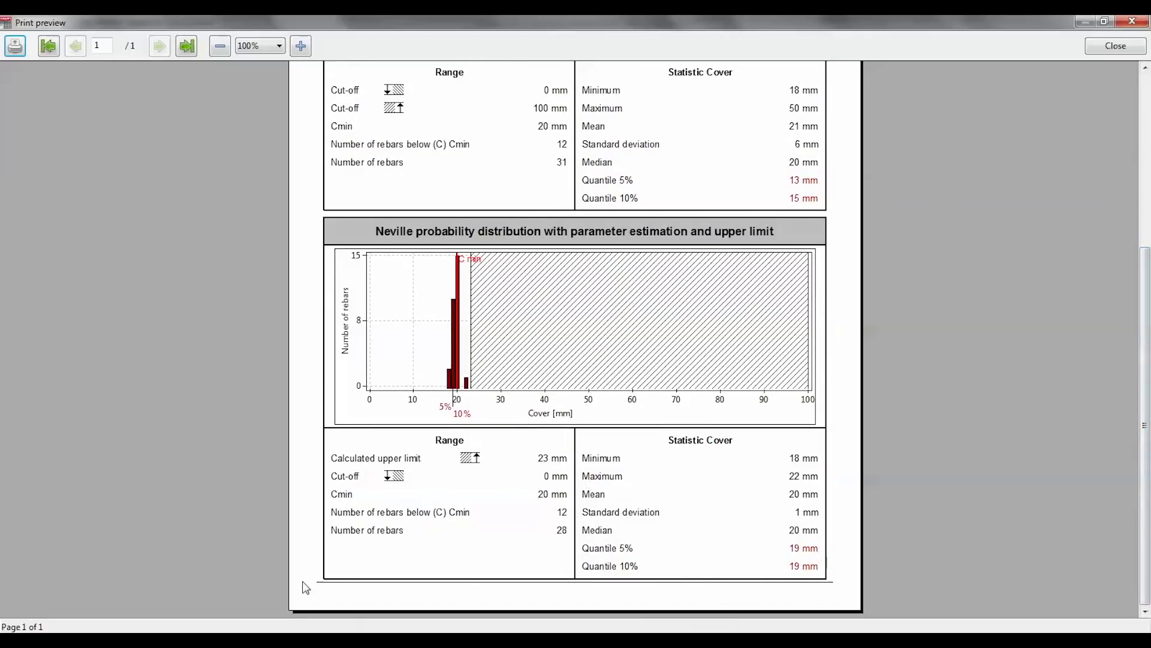
{"action": "left_click", "coordinate": [1133, 23]}
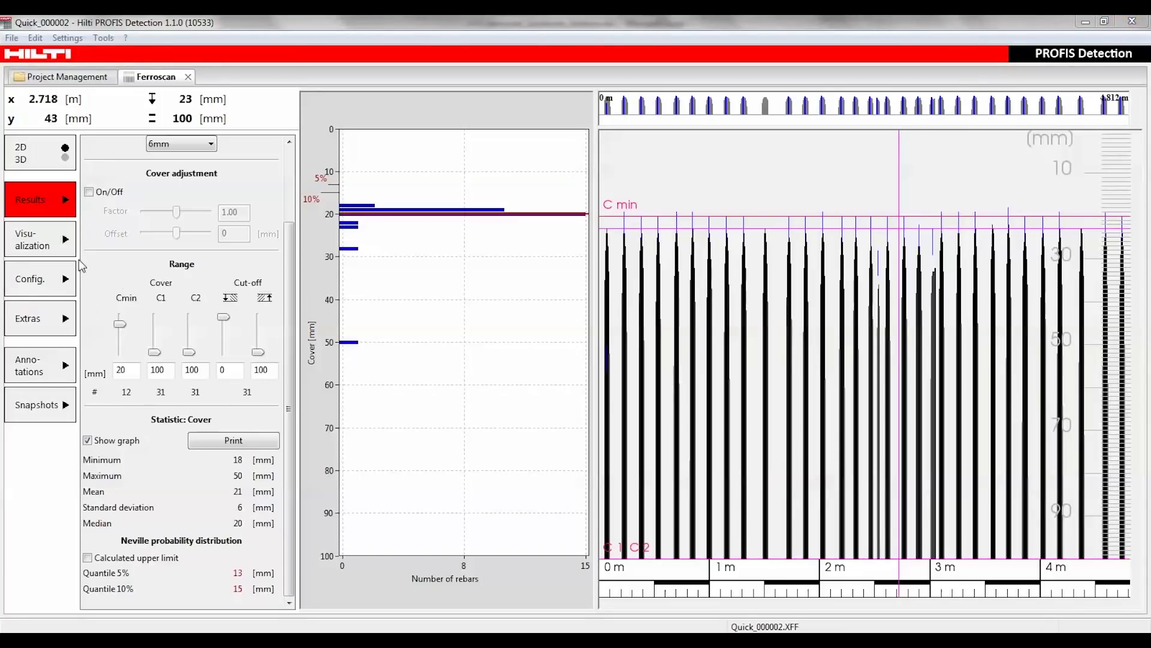
- Try the Analyzed and raw scan data modes, then display the scan data in Standard mode
{"action": "left_click", "coordinate": [43, 251]}
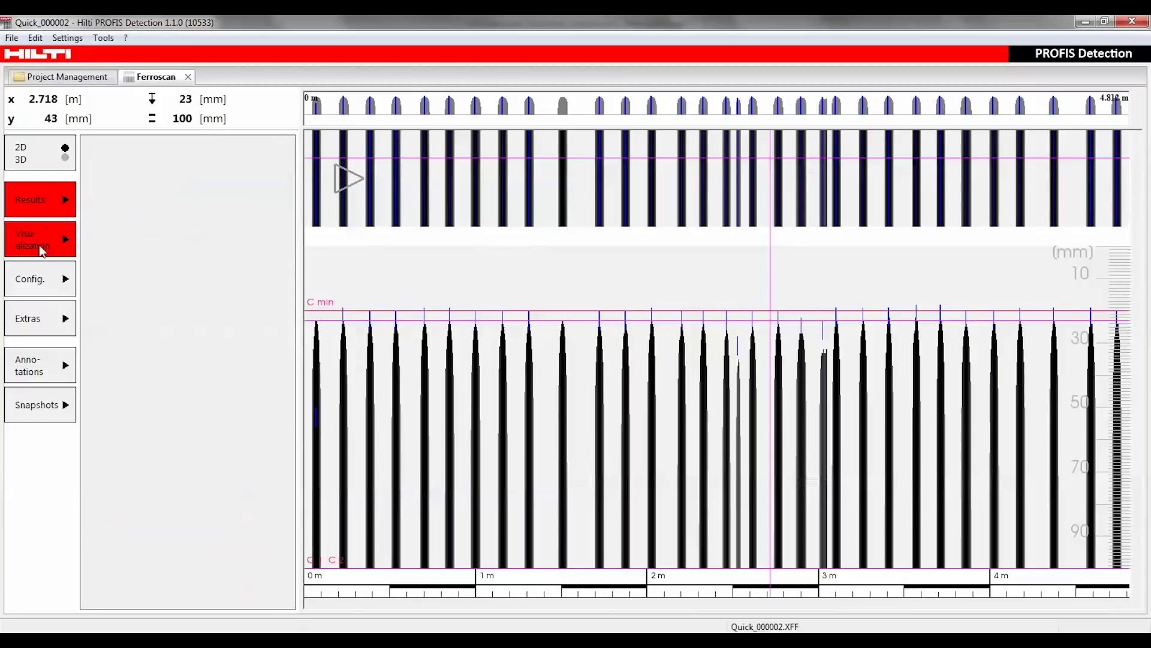
{"action": "left_click", "coordinate": [180, 206]}
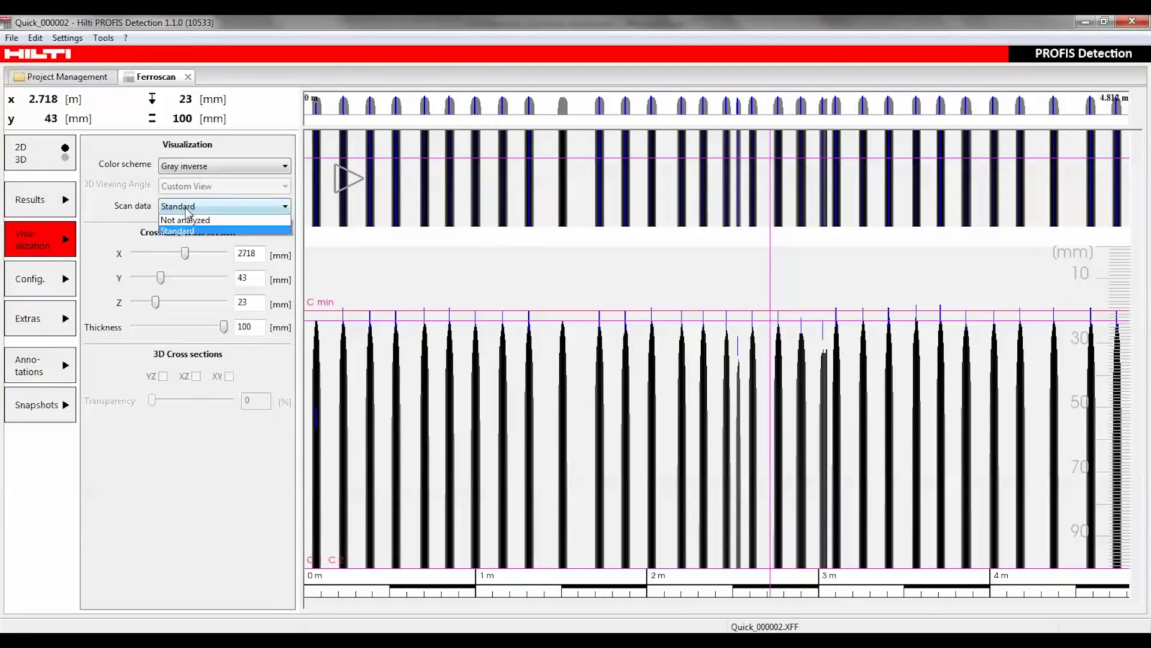
{"action": "left_click", "coordinate": [180, 222]}
{"action": "left_click", "coordinate": [186, 208]}
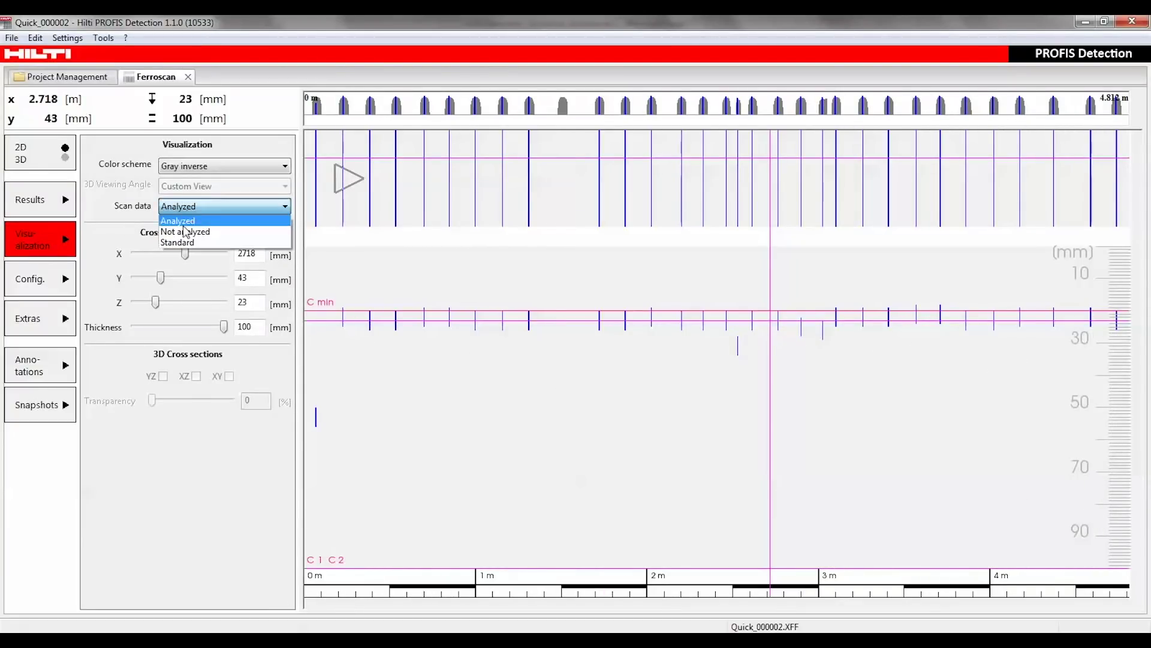
{"action": "left_click", "coordinate": [184, 232]}
{"action": "left_click", "coordinate": [186, 207]}
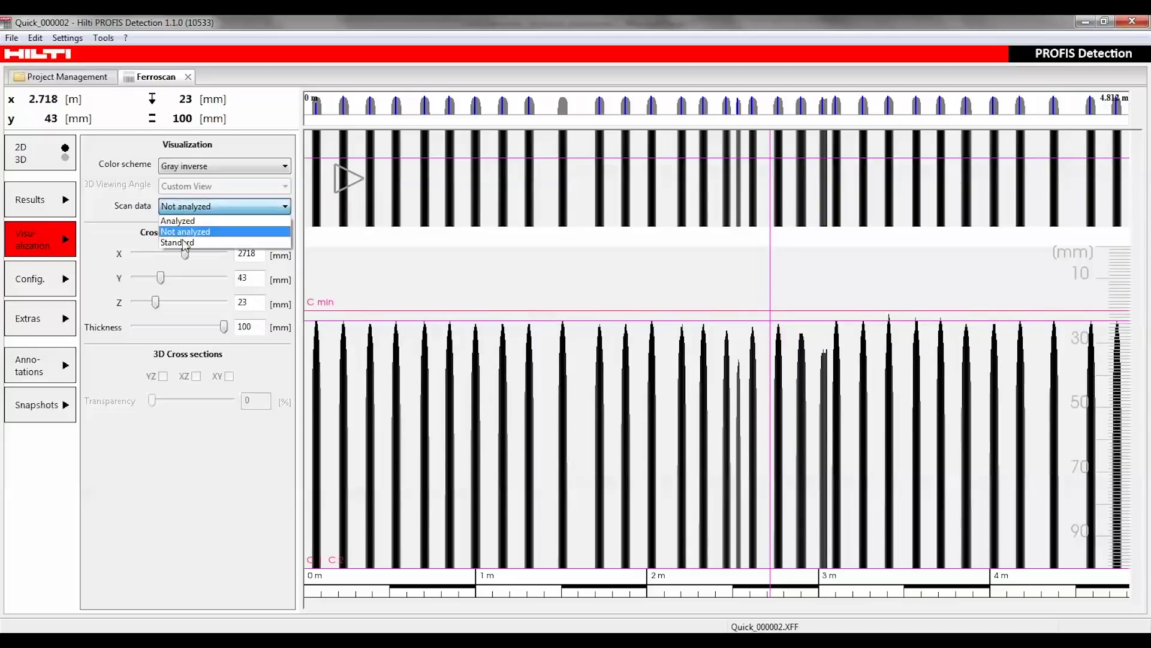
{"action": "left_click", "coordinate": [180, 243]}
- In the show/hide and colour settings, turn the grid off and back on
{"action": "left_click", "coordinate": [43, 282]}
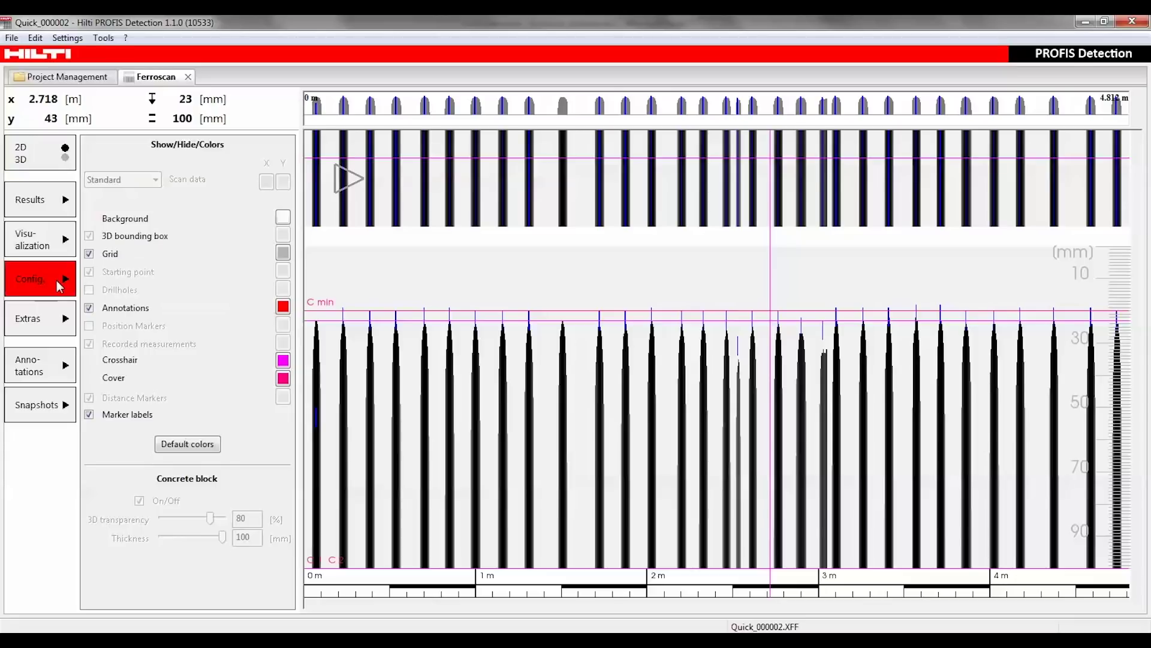
{"action": "left_click", "coordinate": [89, 255]}
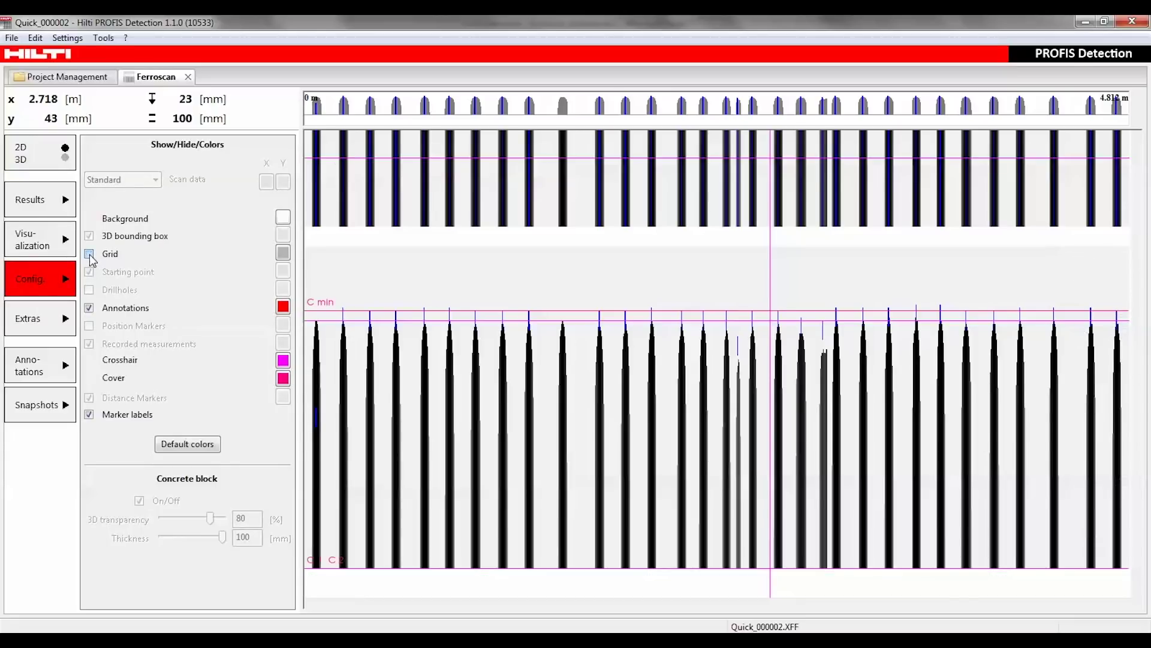
{"action": "left_click", "coordinate": [88, 255]}
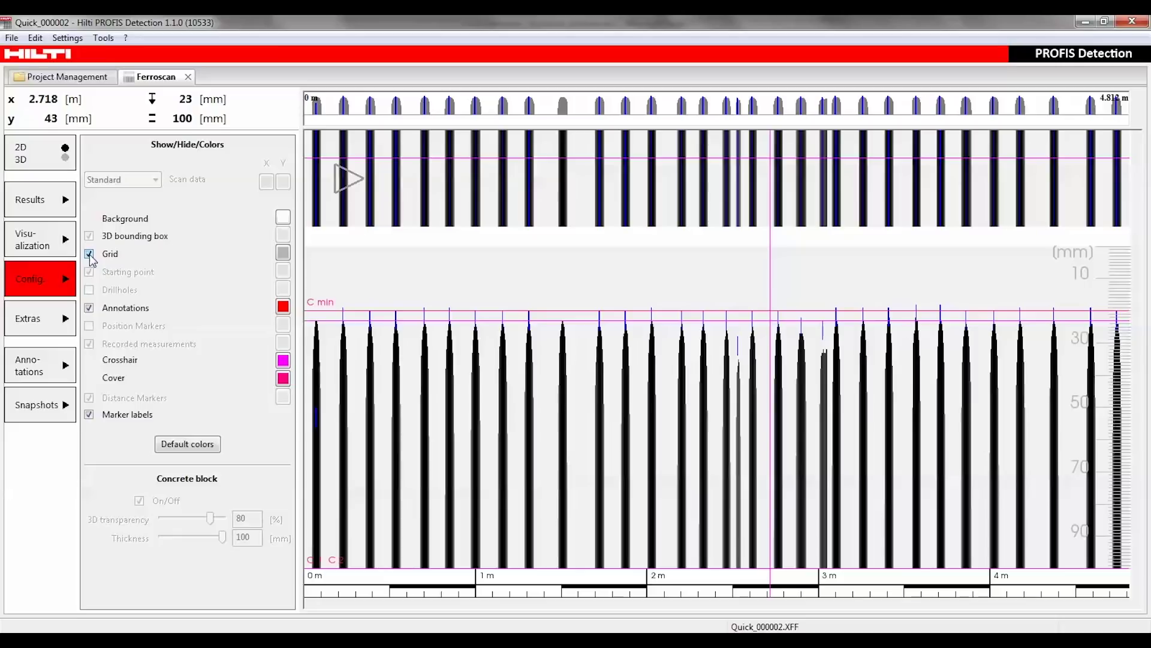
{"action": "left_click", "coordinate": [51, 323]}
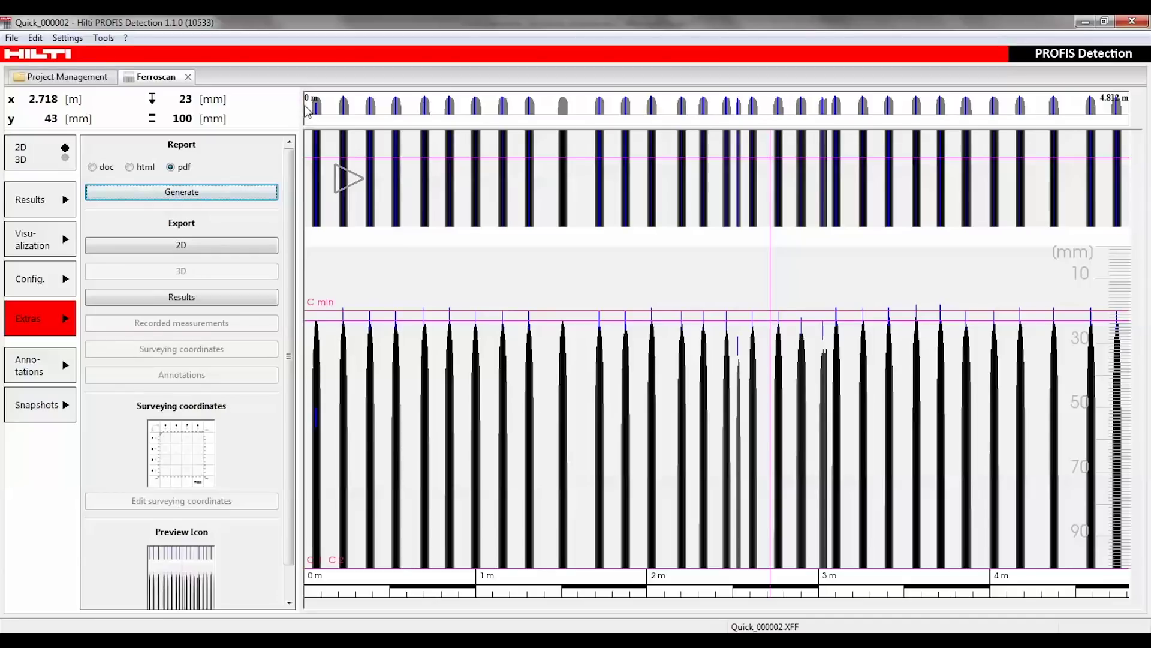
- Lock a 0.642 m segment at the scan start and generate the PDF report Quick_000002_report.pdf
{"action": "left_click_drag", "start_coordinate": [305, 112], "coordinate": [418, 118]}
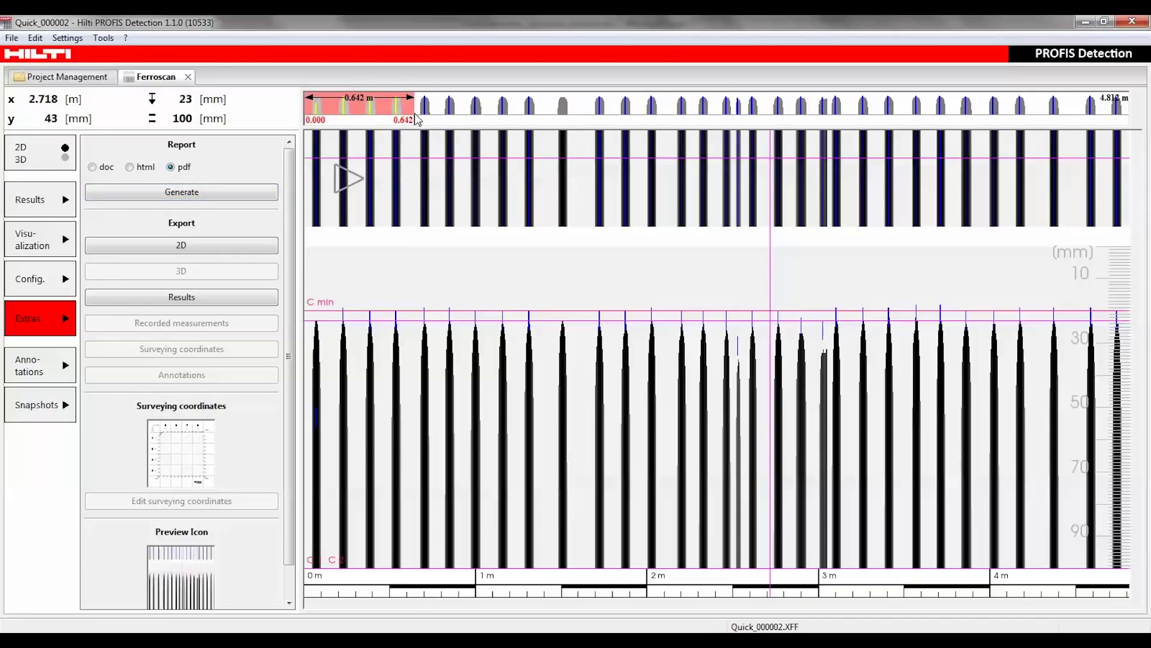
{"action": "right_click", "coordinate": [386, 107]}
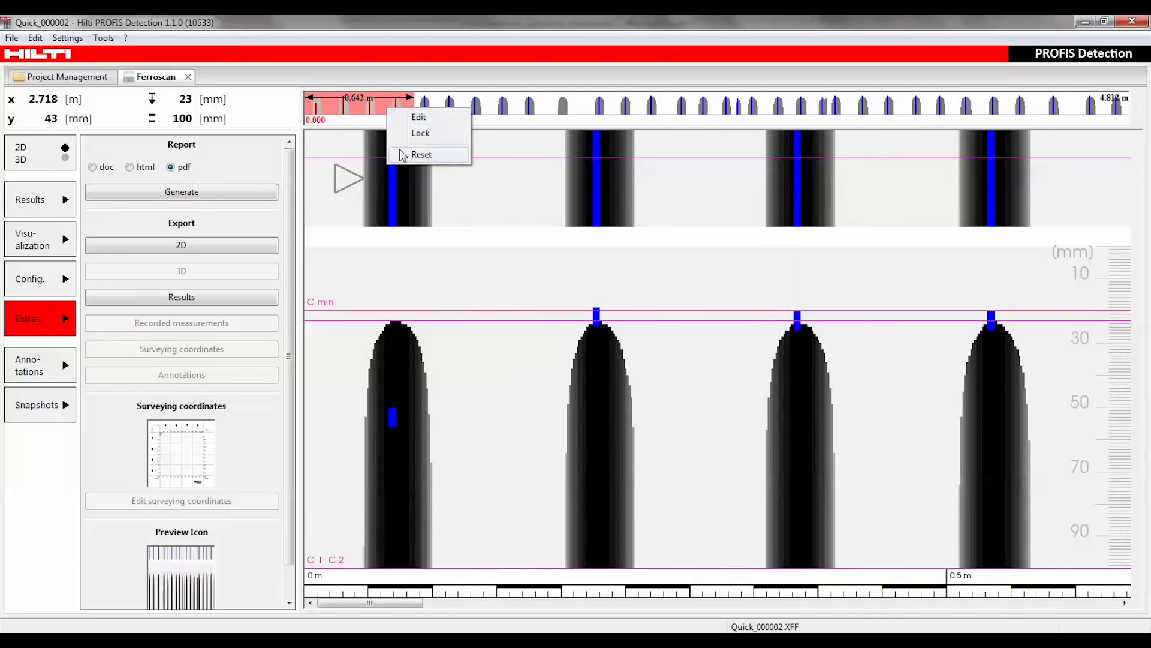
{"action": "left_click", "coordinate": [412, 132]}
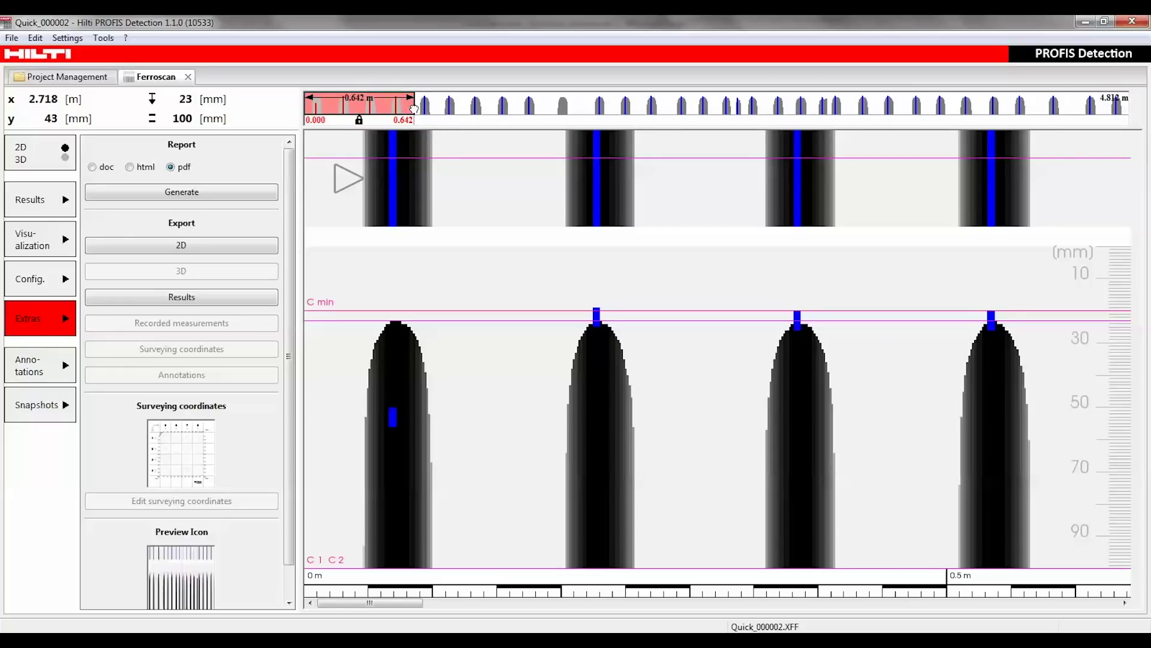
{"action": "left_click_drag", "start_coordinate": [414, 108], "coordinate": [630, 108]}
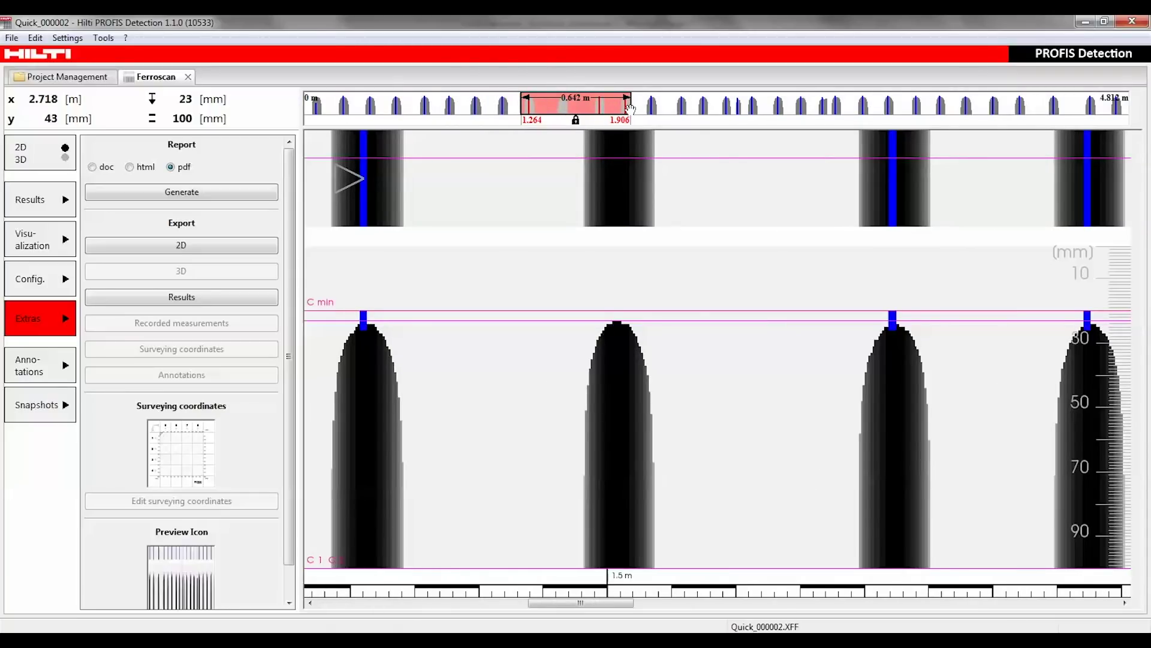
{"action": "left_click_drag", "start_coordinate": [629, 109], "coordinate": [414, 109]}
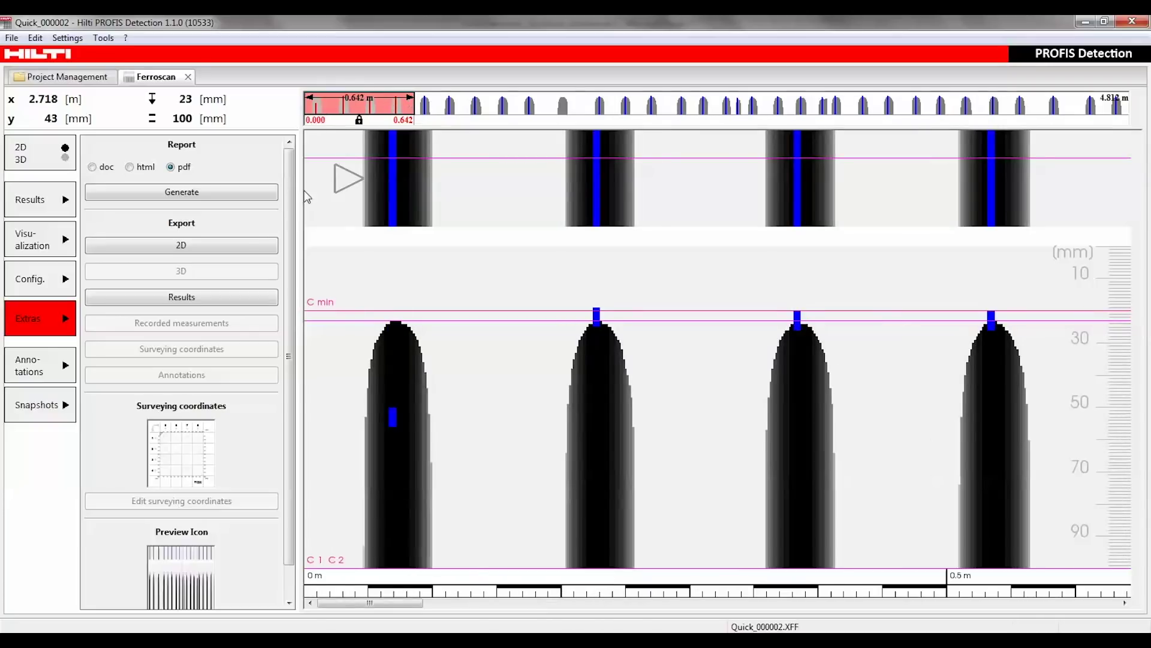
{"action": "left_click", "coordinate": [220, 199]}
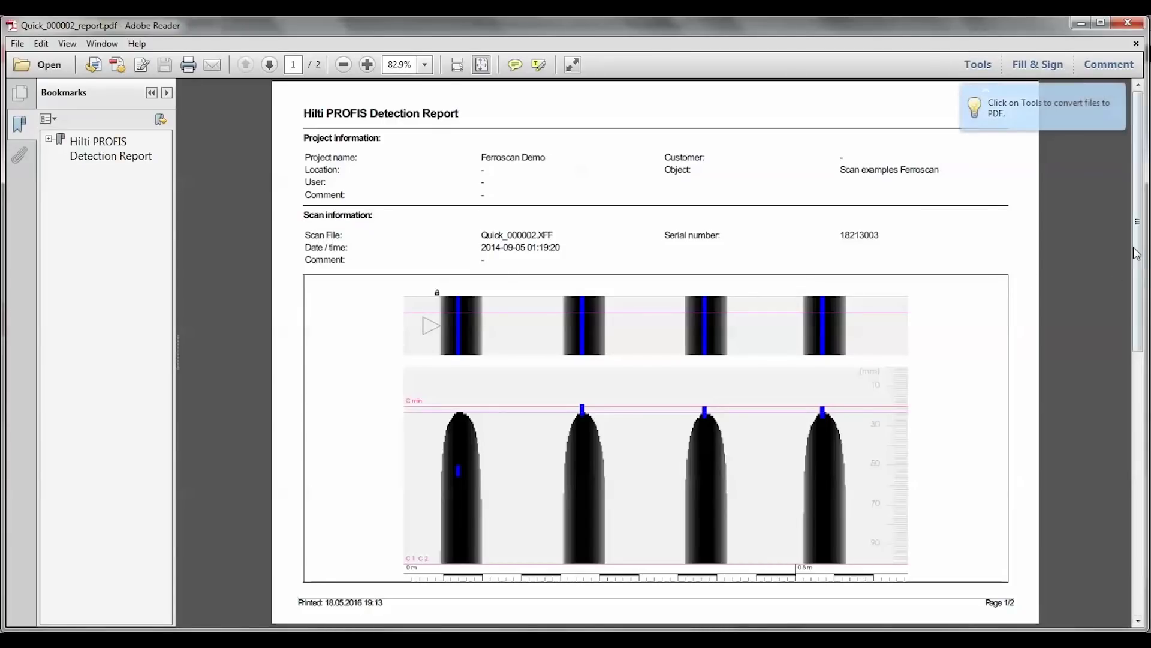
{"action": "left_click_drag", "start_coordinate": [1137, 252], "coordinate": [1145, 517]}
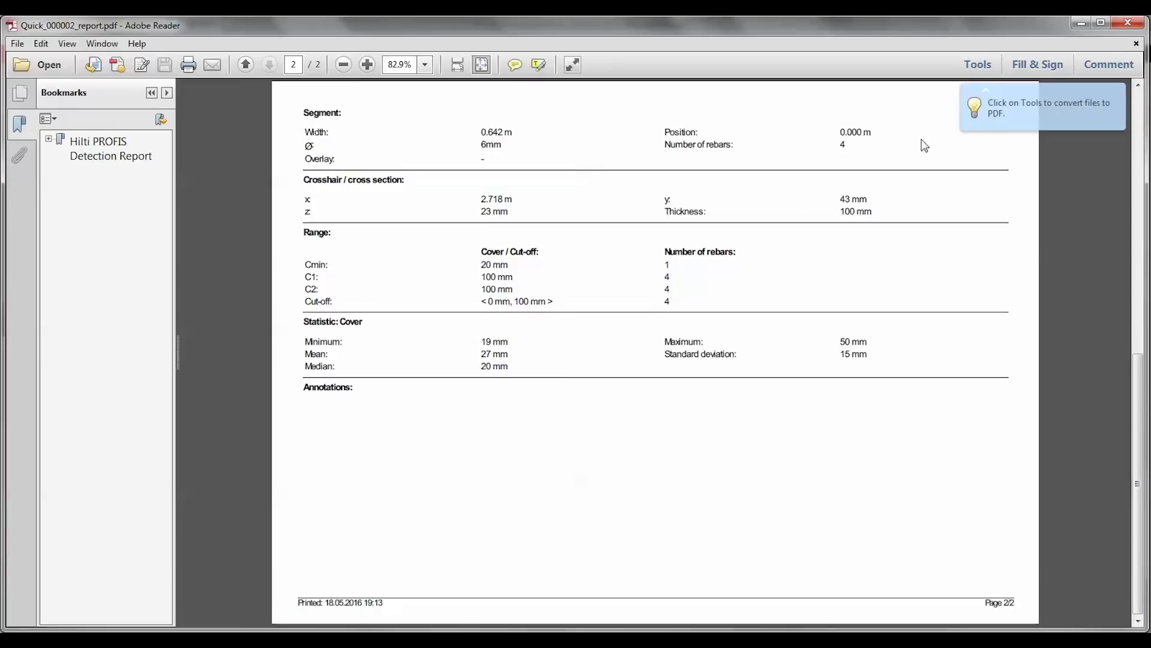
- Close the PDF report in Adobe Reader after reviewing its cover statistics page
{"action": "left_click", "coordinate": [1127, 23]}
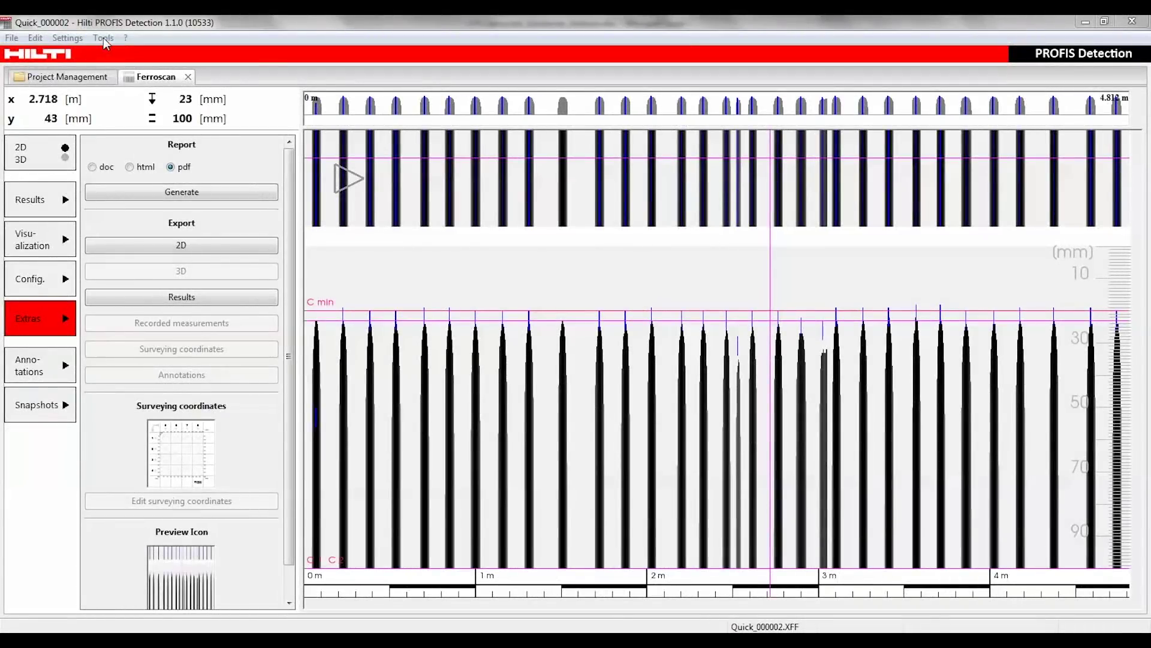
- Start Ferroscan batch processing for Project_2 and enable the 6mm rebar diameter for FQ results
{"action": "left_click", "coordinate": [103, 38]}
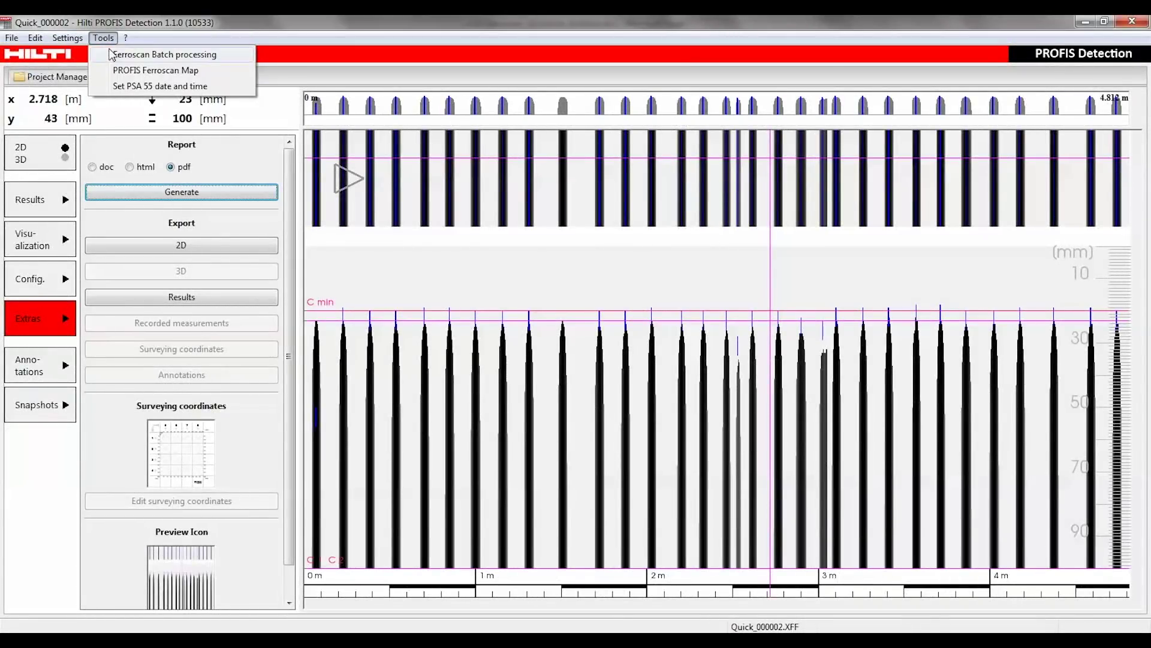
{"action": "left_click", "coordinate": [109, 48]}
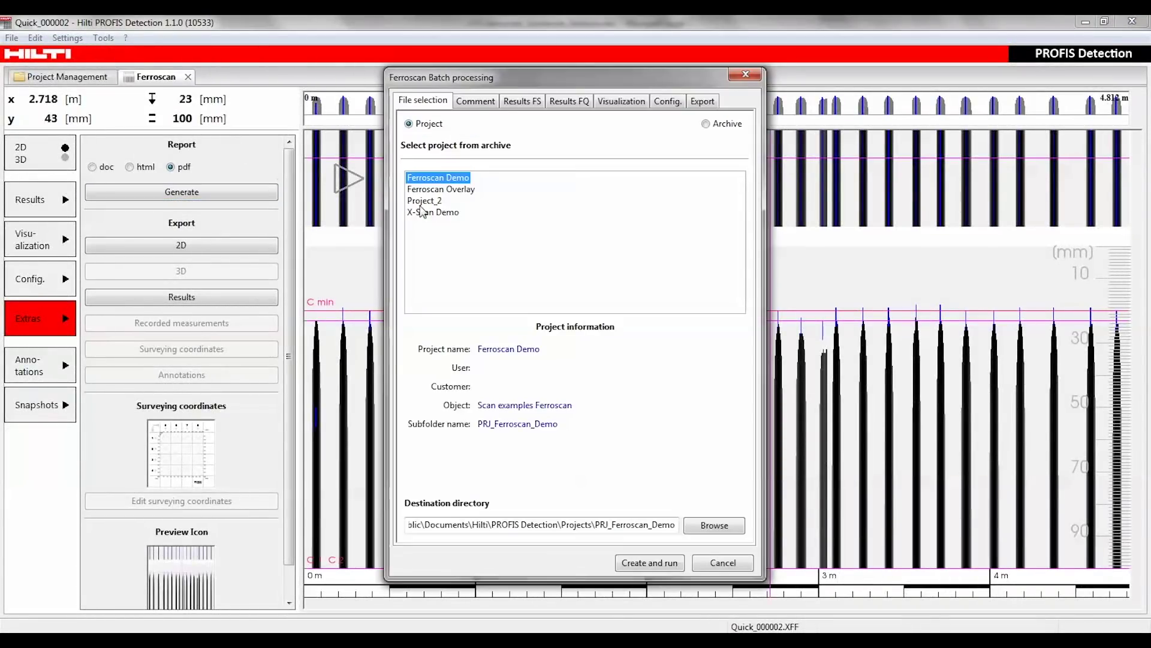
{"action": "left_click", "coordinate": [433, 203]}
{"action": "left_click", "coordinate": [475, 107]}
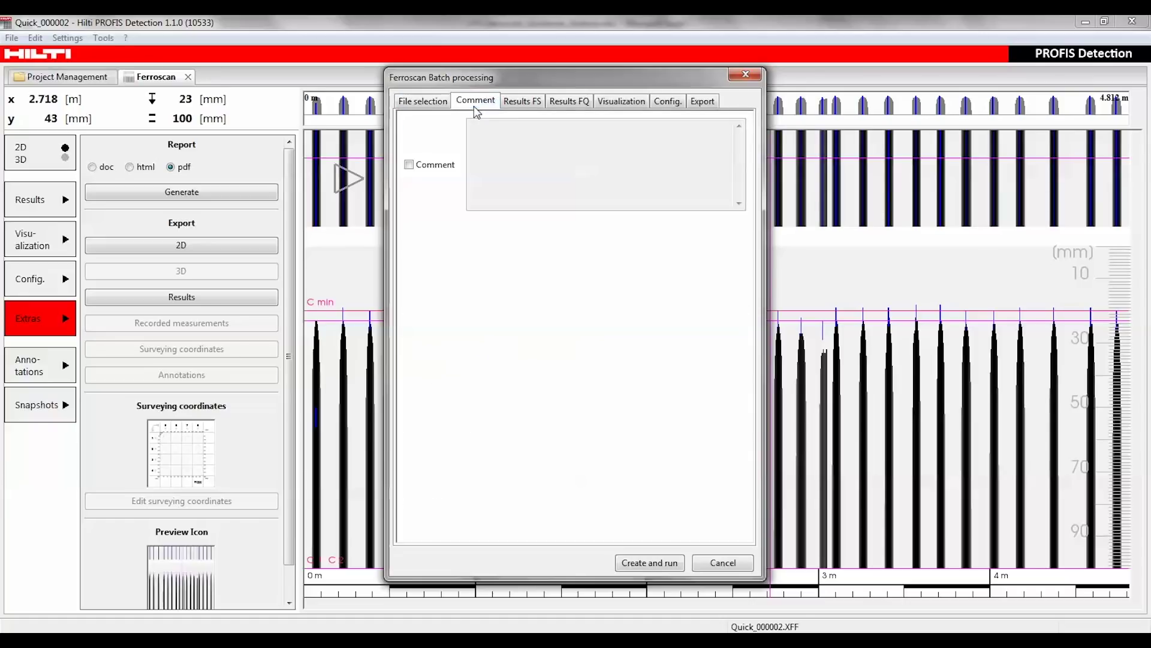
{"action": "left_click", "coordinate": [516, 103]}
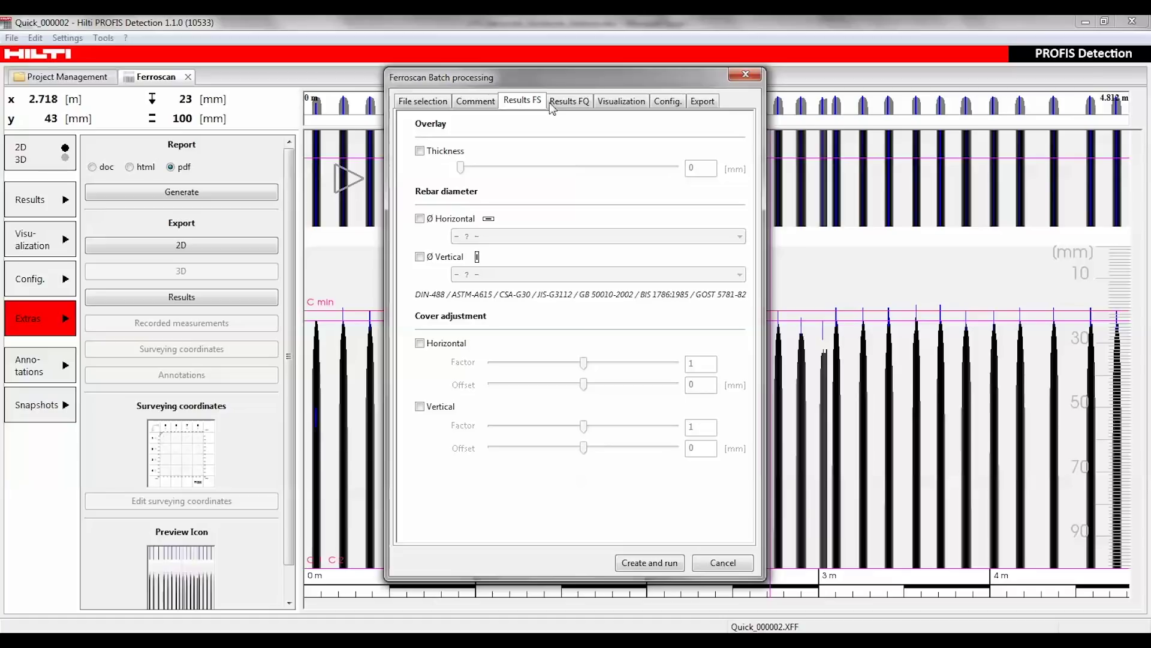
{"action": "left_click", "coordinate": [569, 103]}
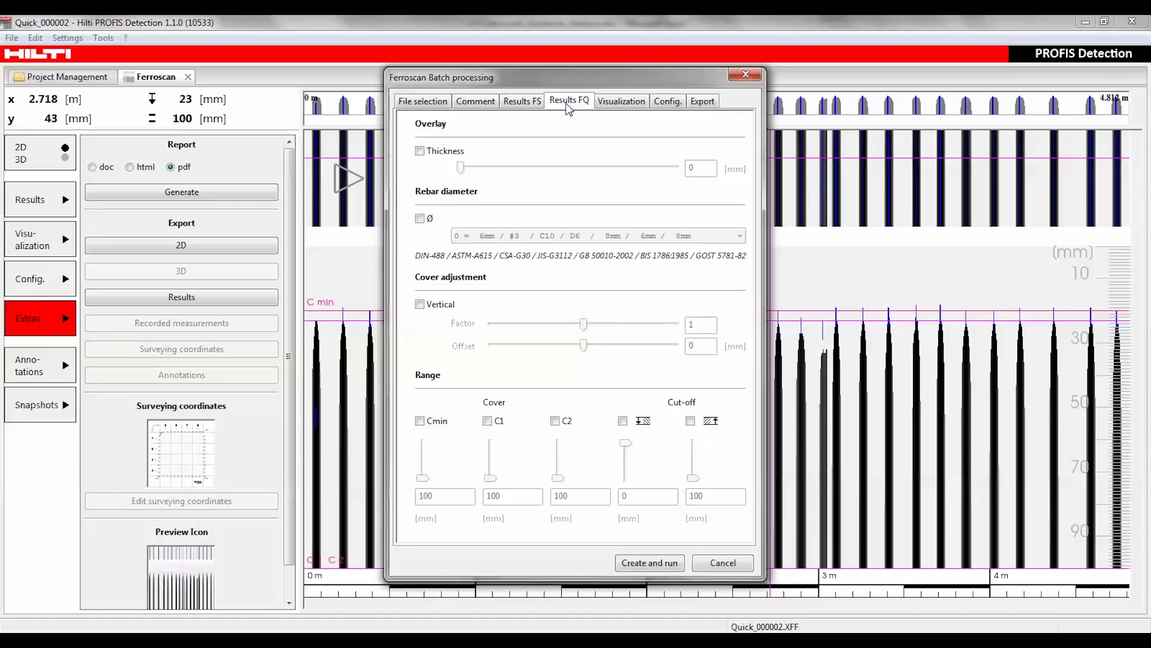
{"action": "left_click", "coordinate": [420, 219]}
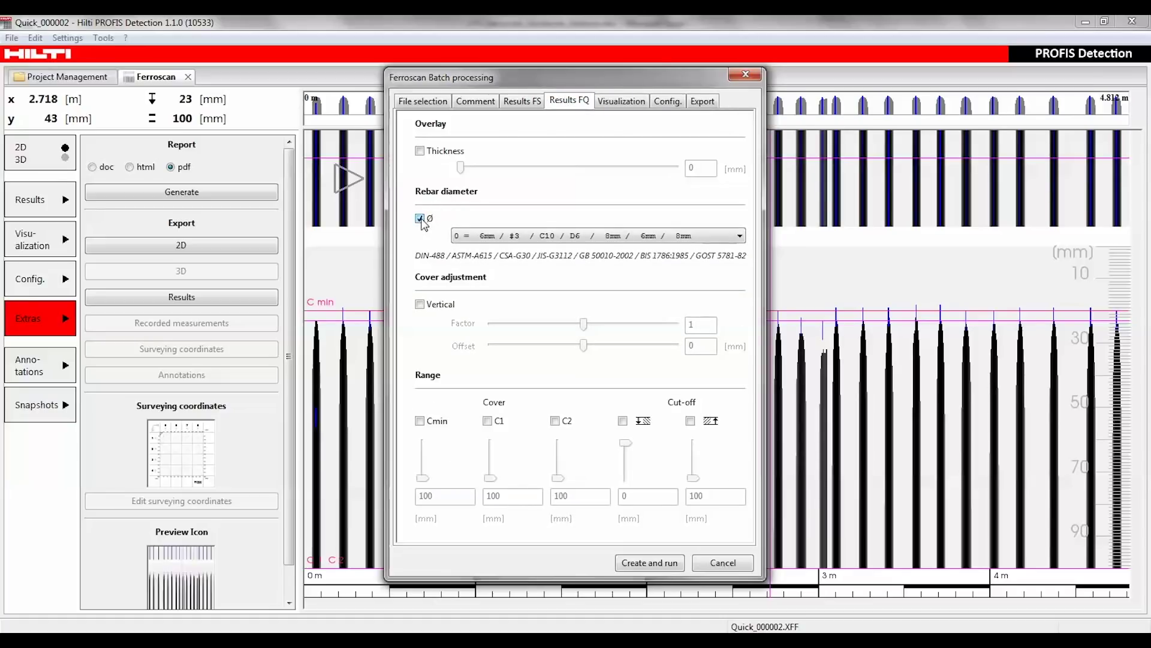